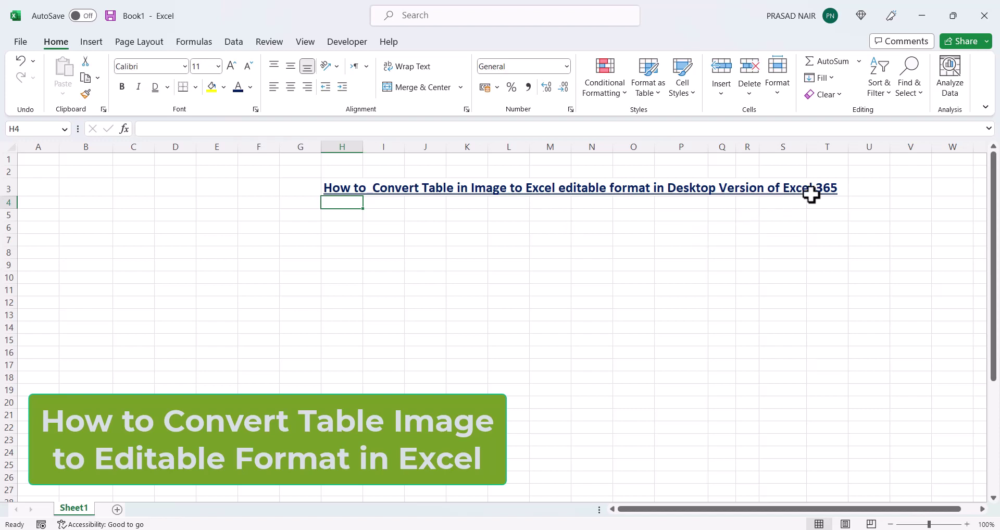
# Step: Open Student-Information-Table.png from the desktop in Photos to view it, then minimize Photos
pyautogui.click(168, 259)
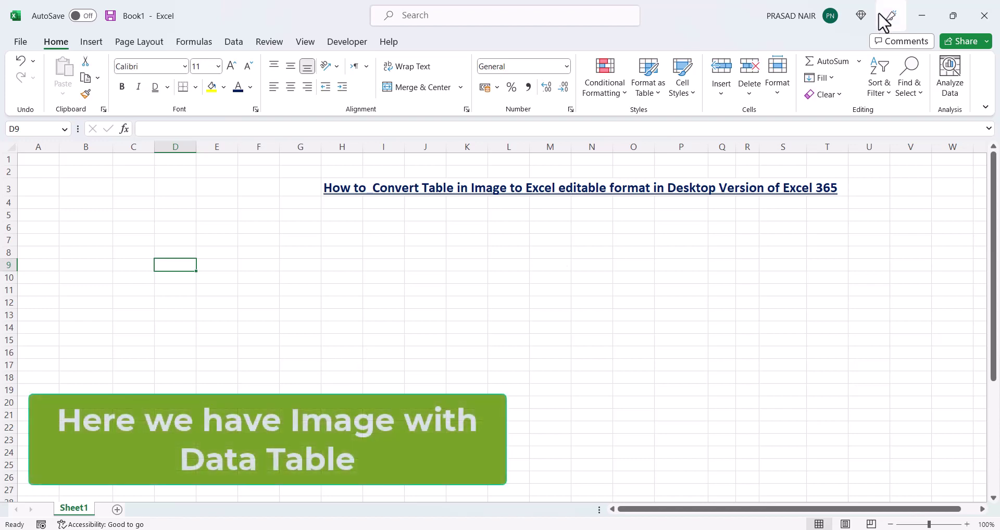
pyautogui.click(911, 16)
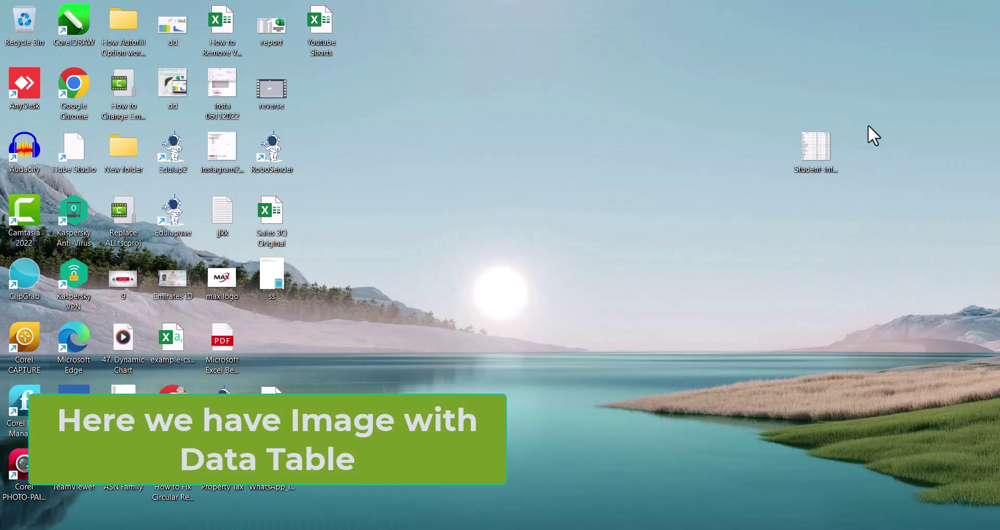
pyautogui.doubleClick(813, 149)
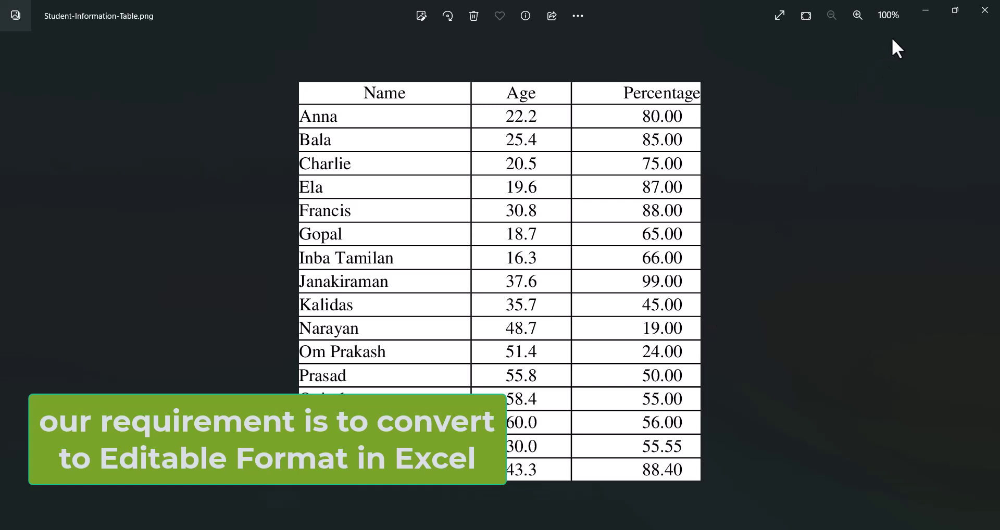
pyautogui.click(924, 11)
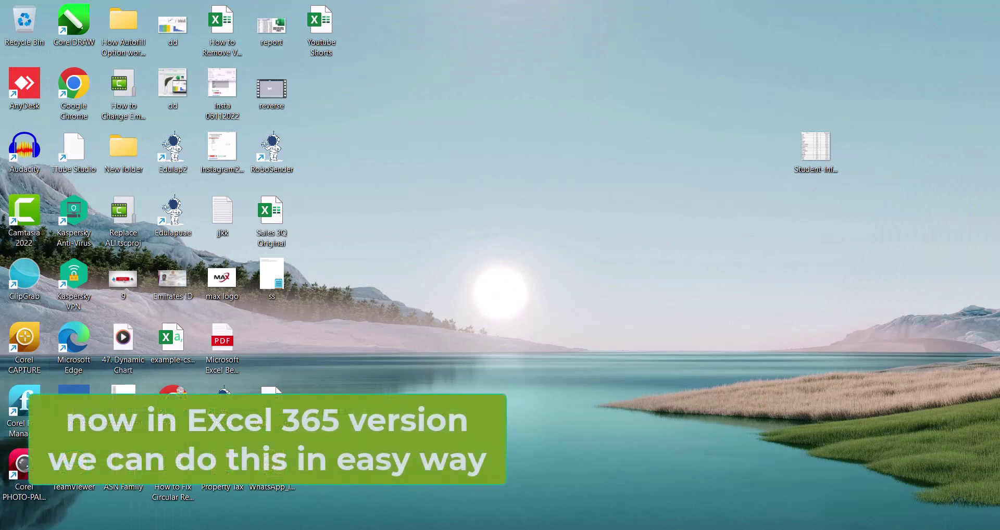
# Step: Import Student-Information-Table through Data > From Picture > Picture From File
pyautogui.click(654, 474)
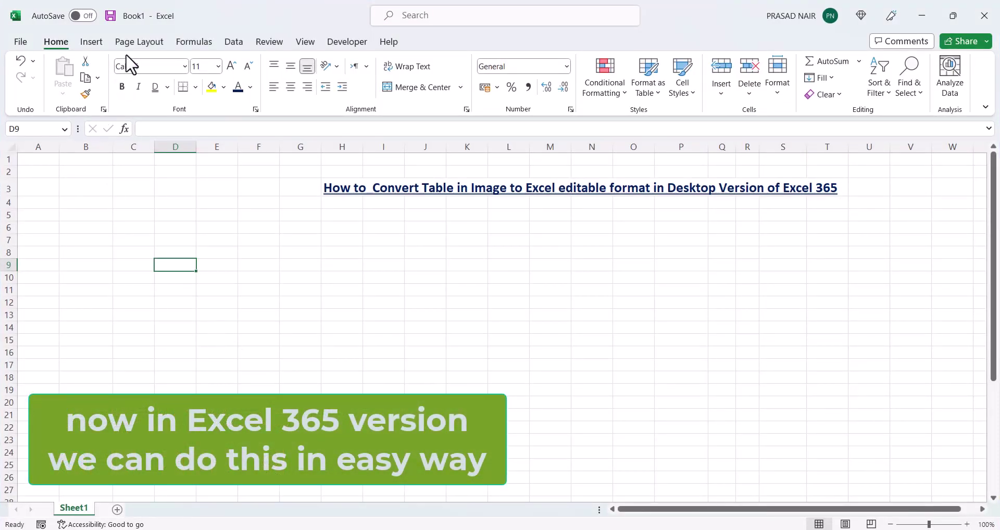
pyautogui.click(233, 43)
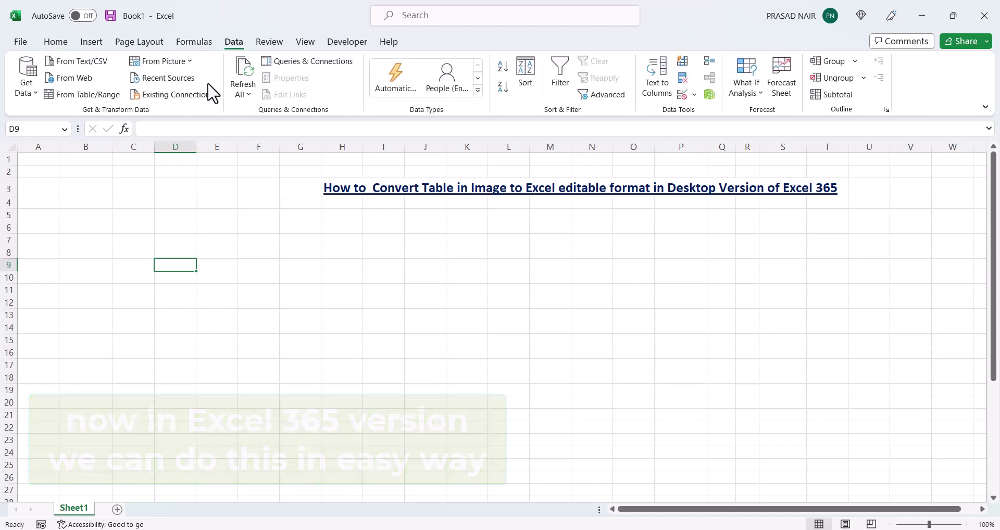
pyautogui.click(190, 61)
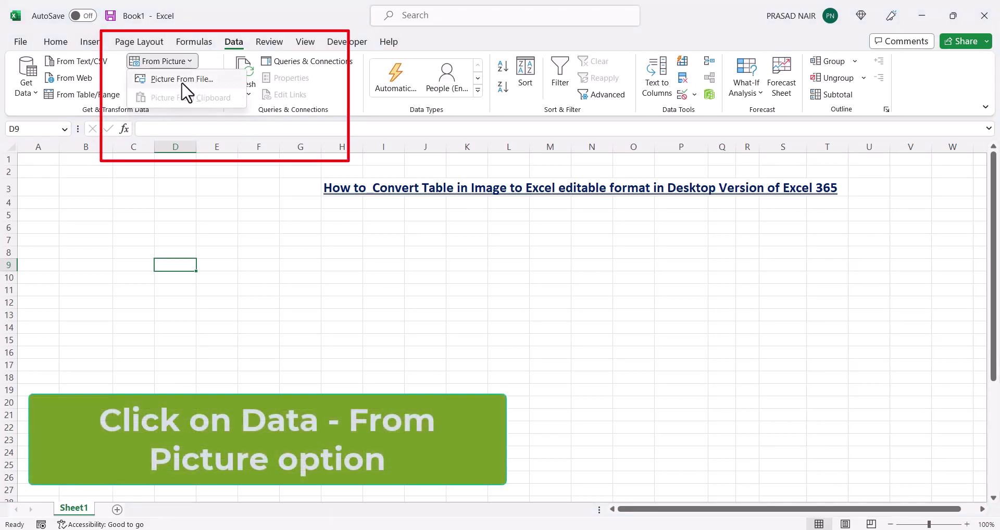
pyautogui.click(182, 83)
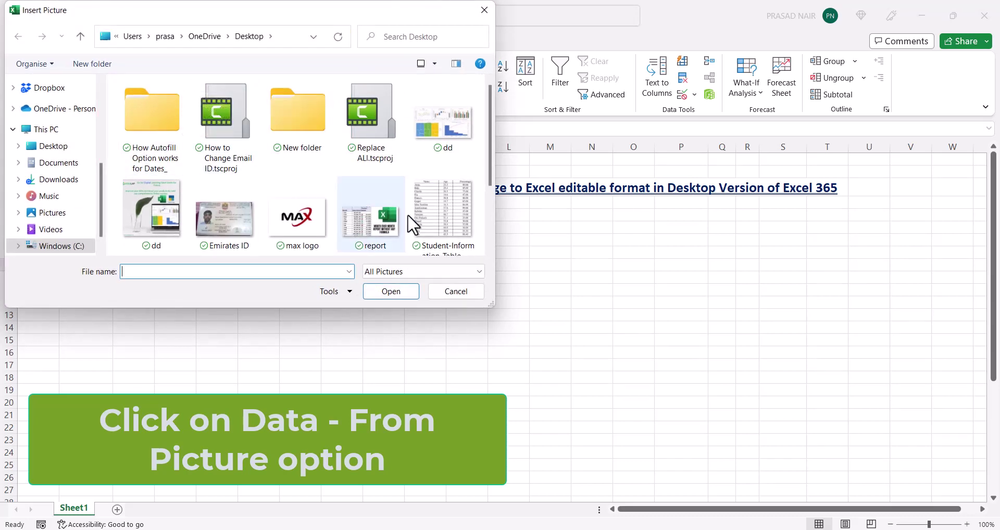
pyautogui.click(454, 224)
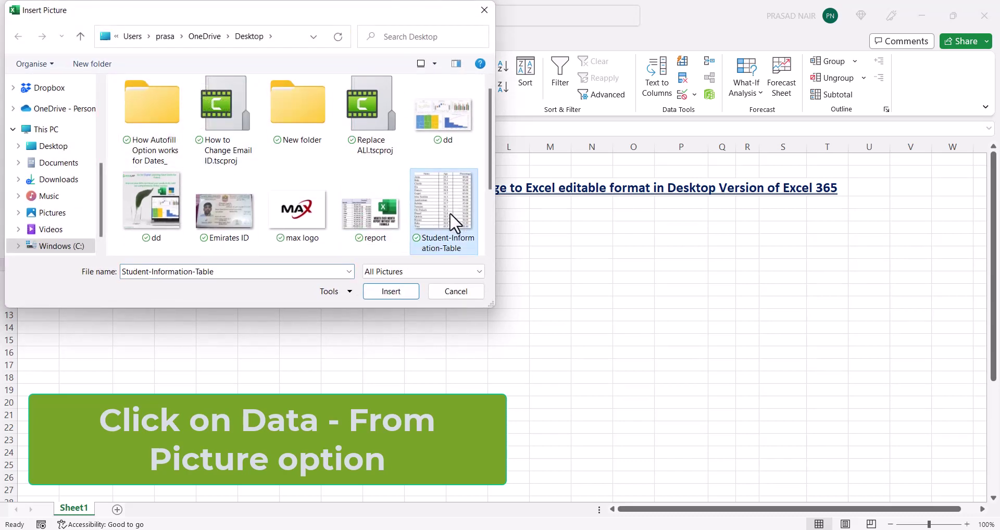
pyautogui.click(404, 292)
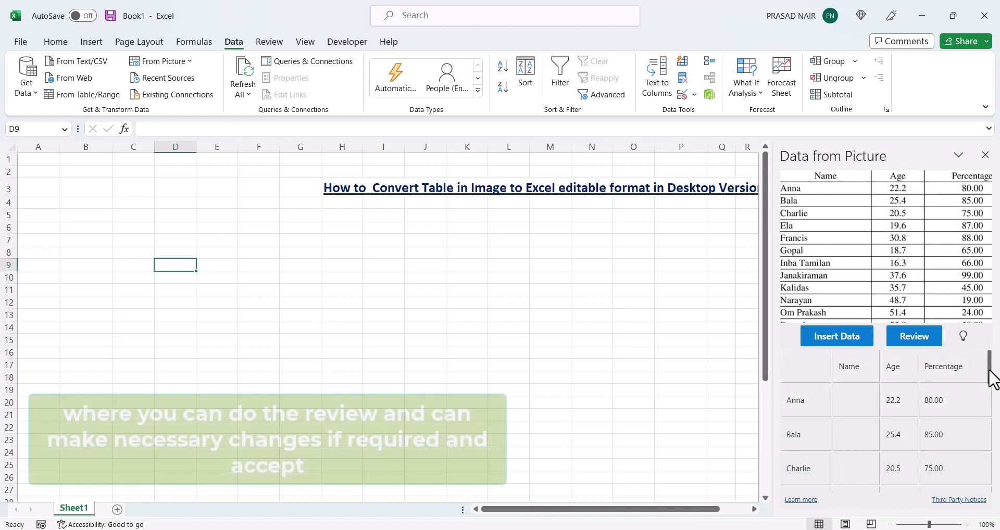
pyautogui.moveTo(990, 376); pyautogui.dragTo(992, 413)
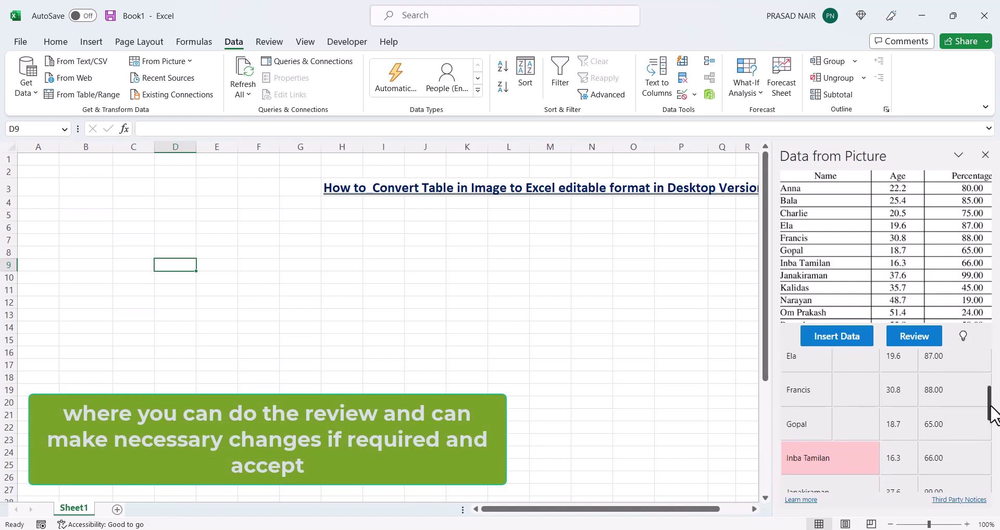
pyautogui.moveTo(992, 414); pyautogui.dragTo(991, 476)
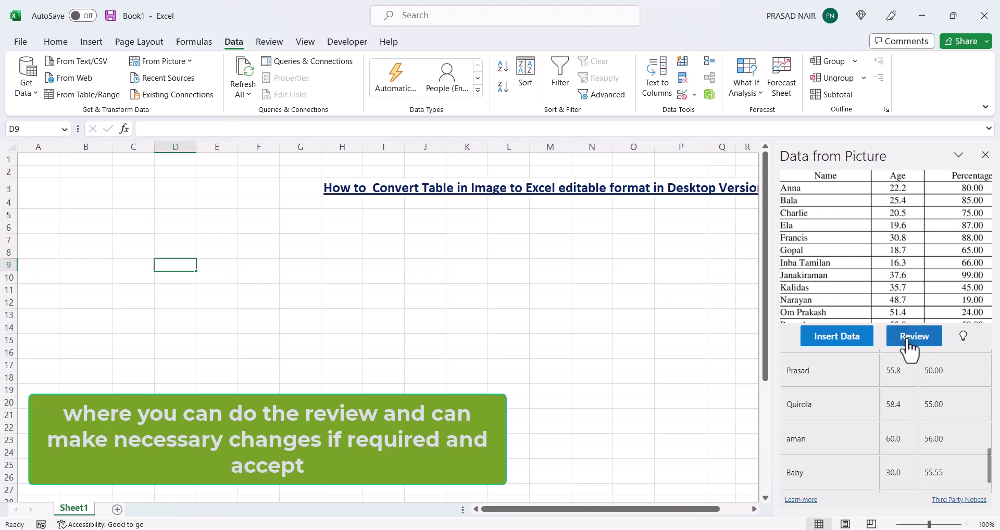
pyautogui.click(814, 438)
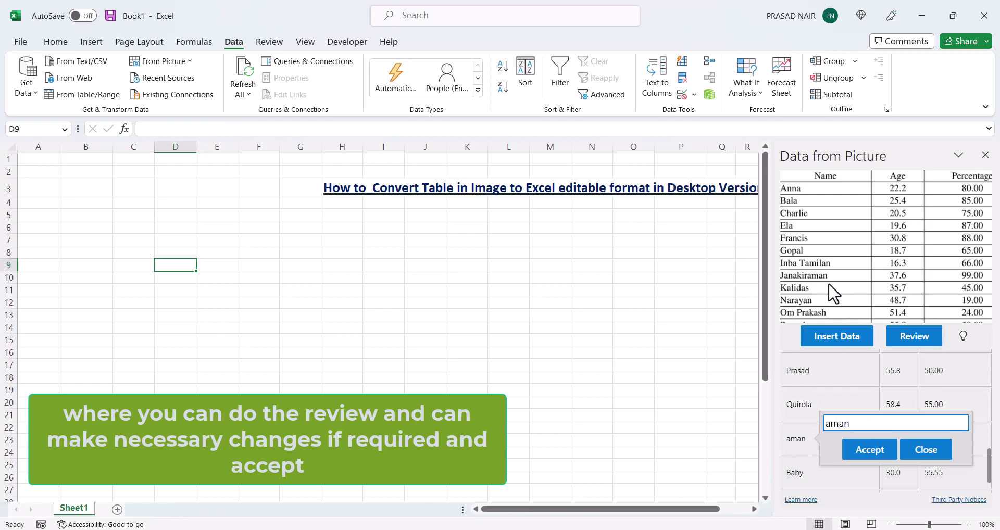
pyautogui.click(830, 261)
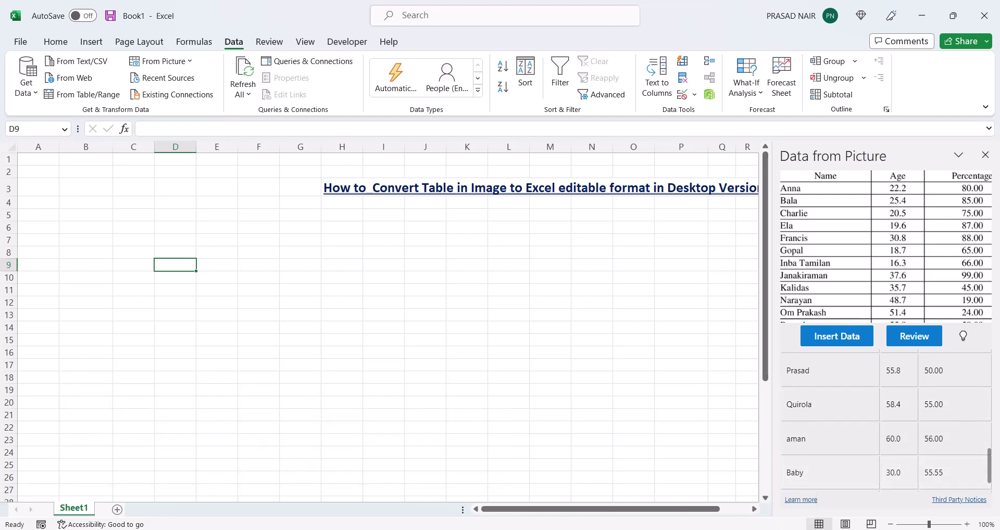
pyautogui.click(739, 484)
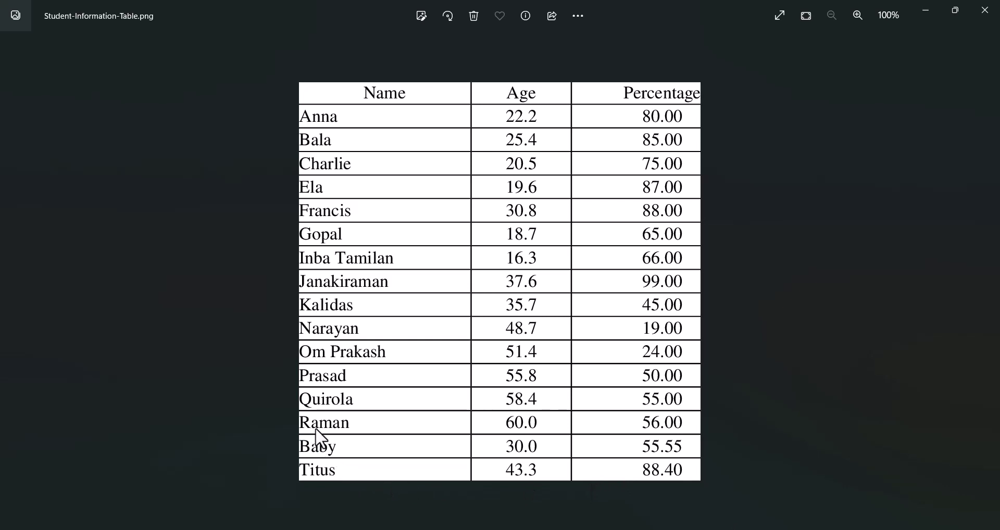
pyautogui.click(926, 12)
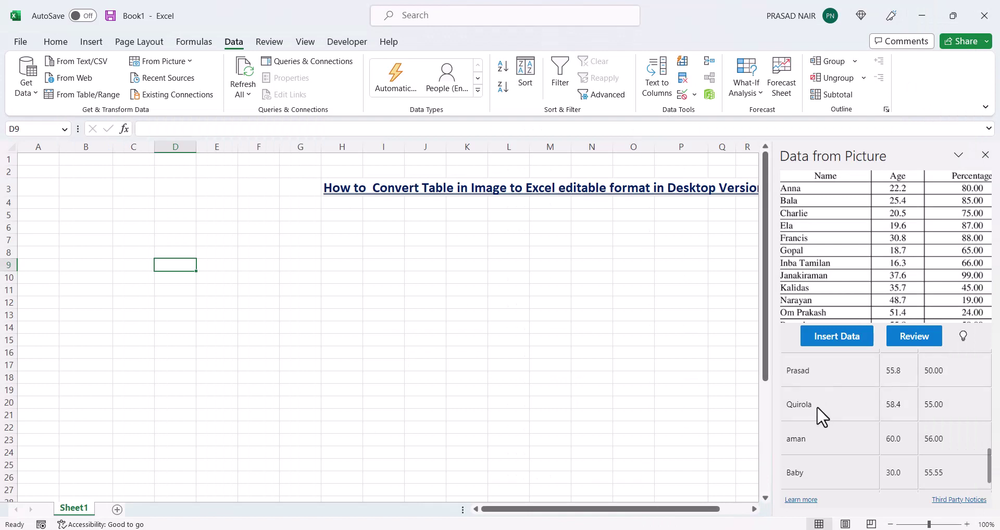
pyautogui.click(787, 440)
pyautogui.write('R')
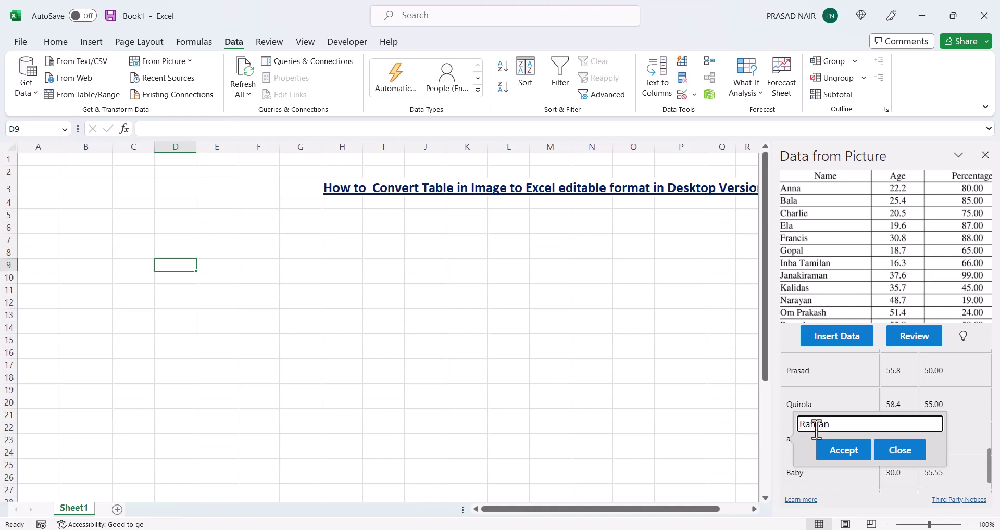
pyautogui.click(839, 457)
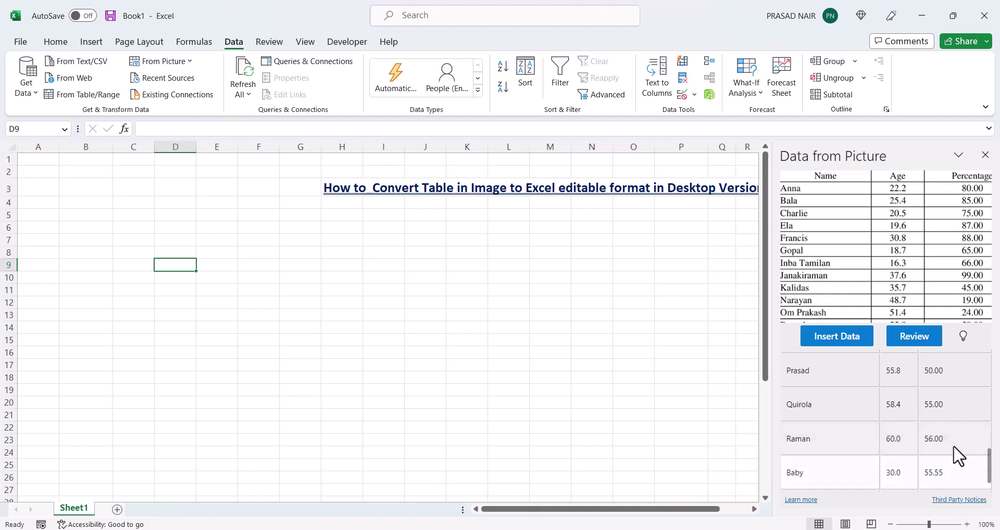
pyautogui.scroll(-1, 991, 472)
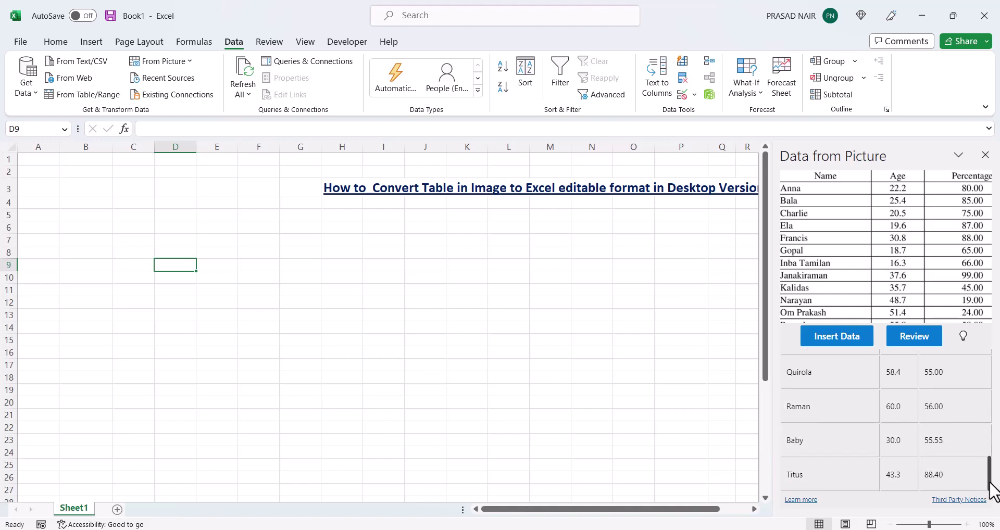
pyautogui.moveTo(989, 490)
pyautogui.mouseDown()
pyautogui.moveTo(982, 367)
pyautogui.moveTo(986, 419)
pyautogui.mouseUp()
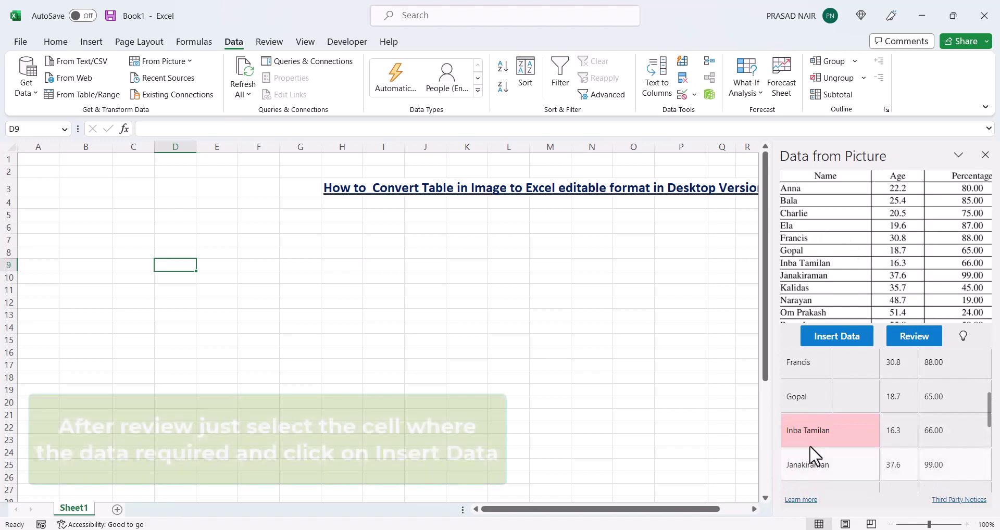
pyautogui.moveTo(812, 437)
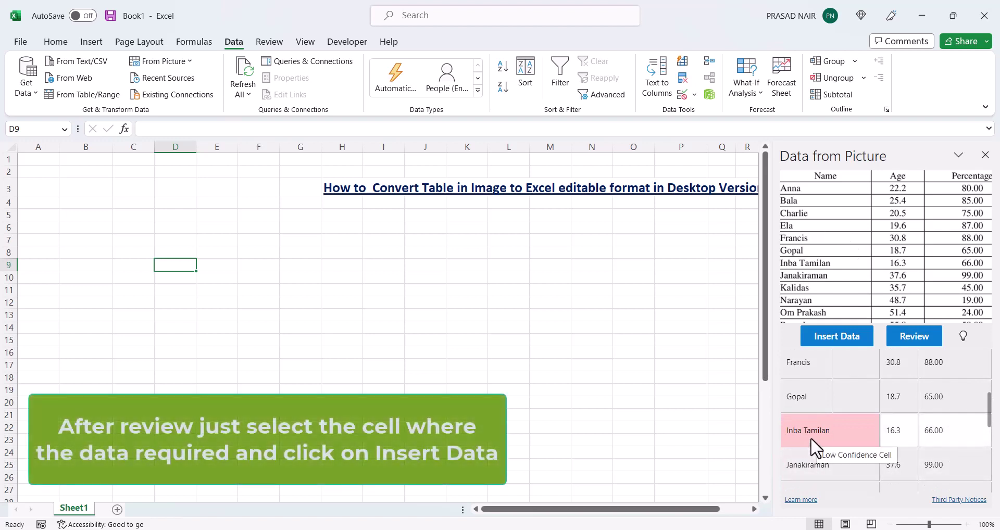
pyautogui.click(810, 432)
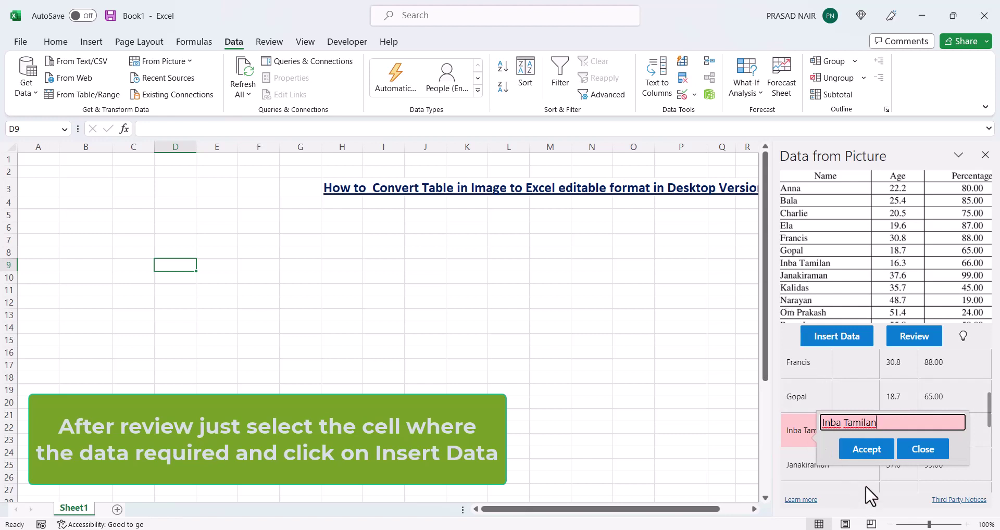
pyautogui.click(874, 457)
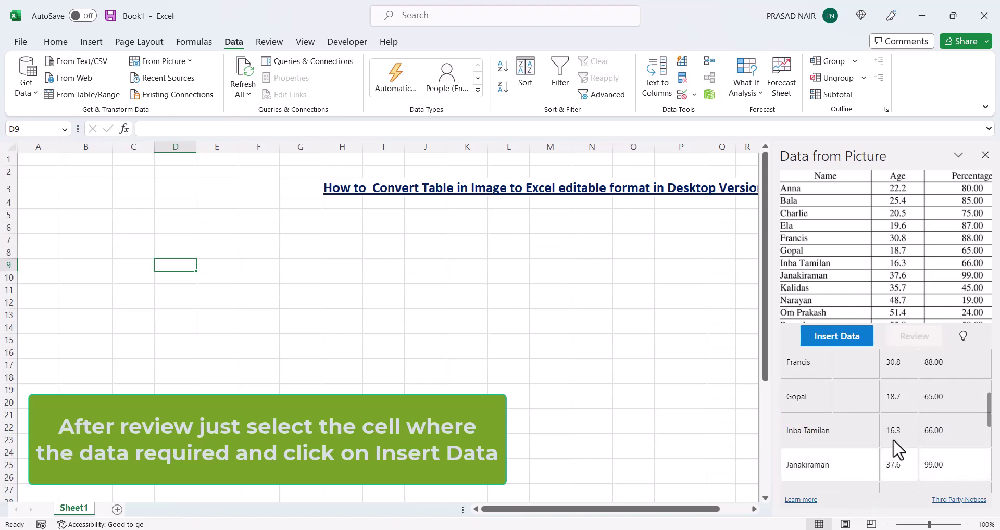
pyautogui.moveTo(989, 429); pyautogui.dragTo(985, 386)
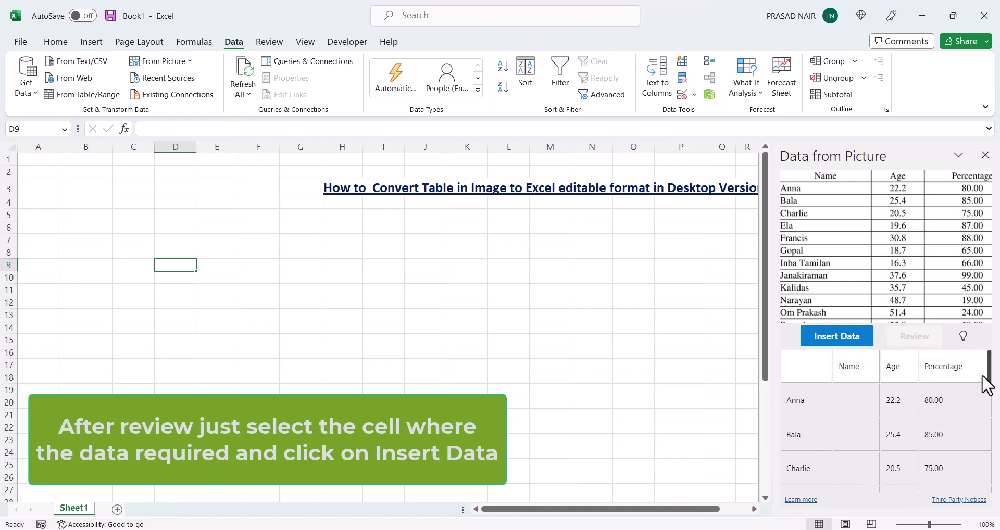
# Step: Set the blank first column header in the review grid to Name
pyautogui.click(849, 367)
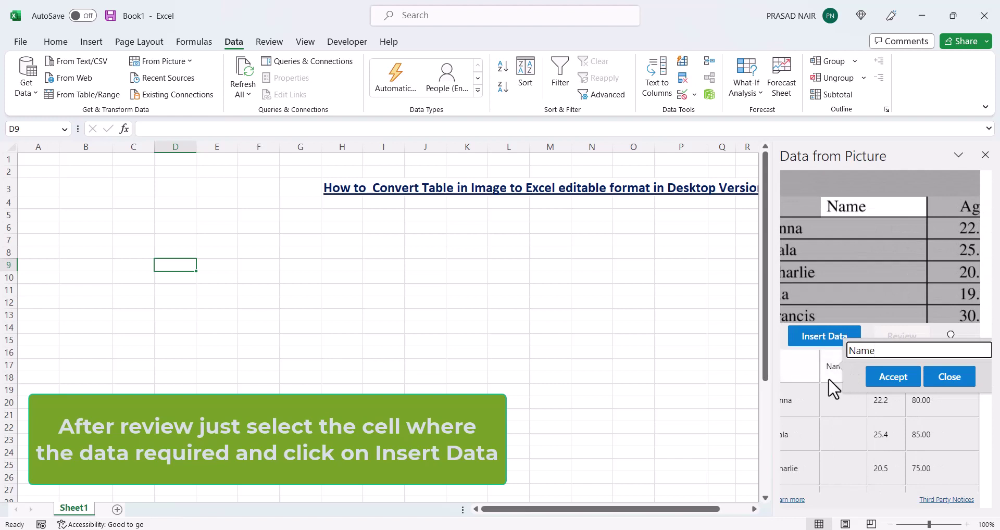
pyautogui.click(799, 380)
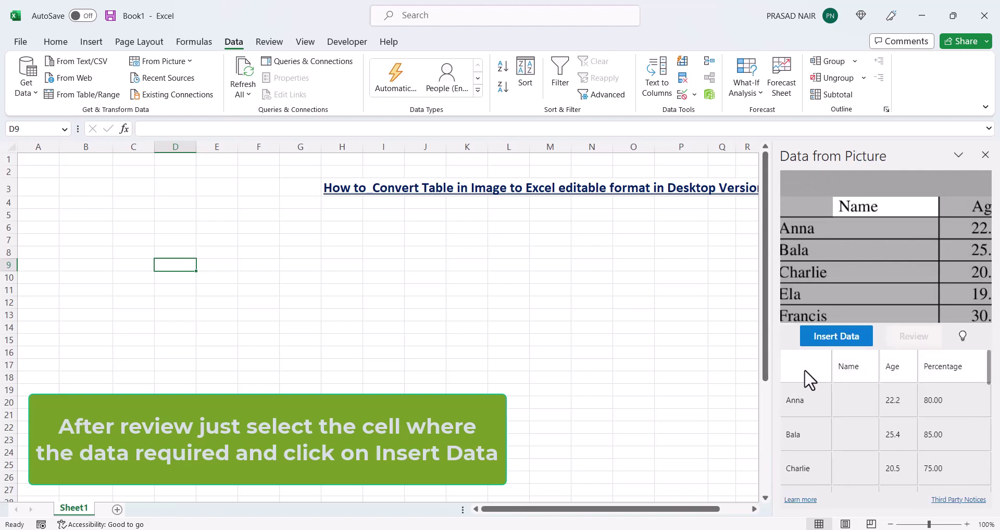
pyautogui.click(804, 370)
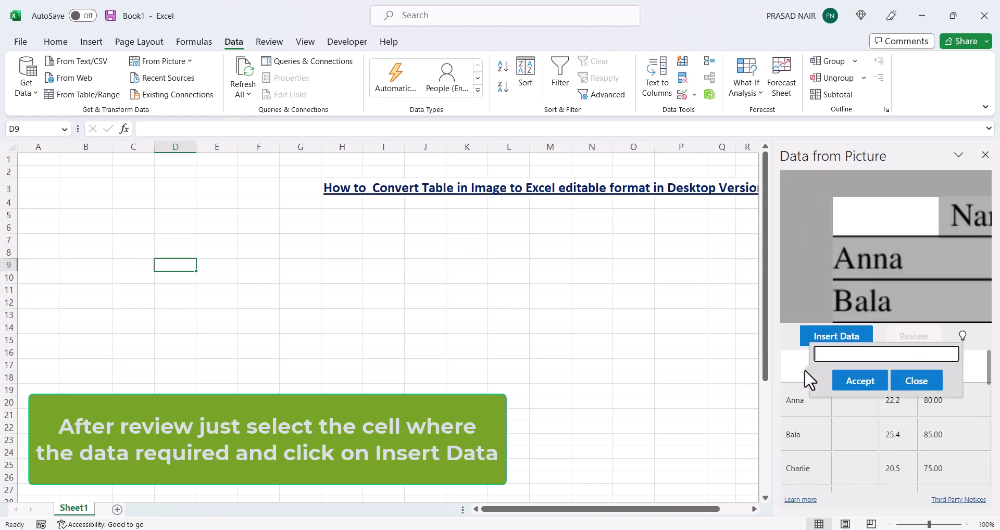
pyautogui.write('Name')
pyautogui.click(855, 376)
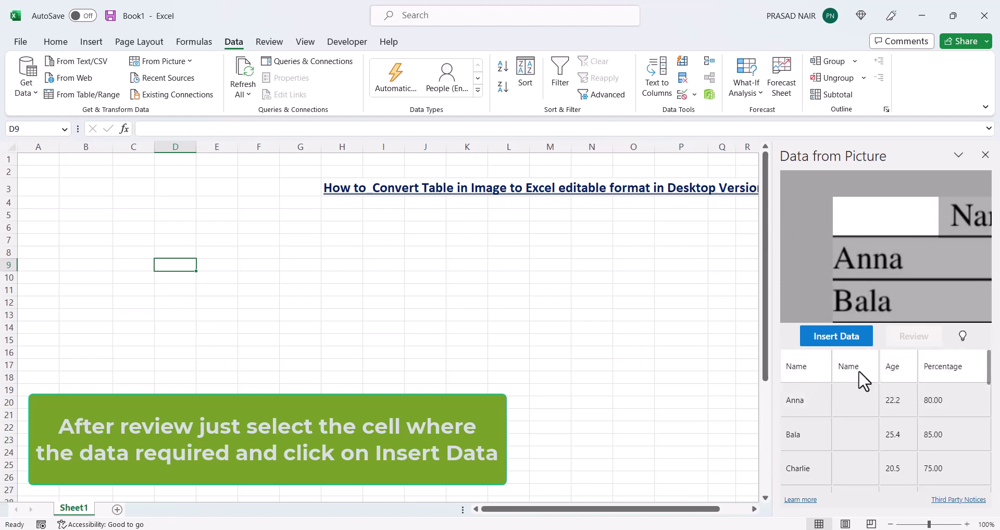
# Step: Remove the duplicate Name header from the second column, leaving it blank
pyautogui.click(856, 370)
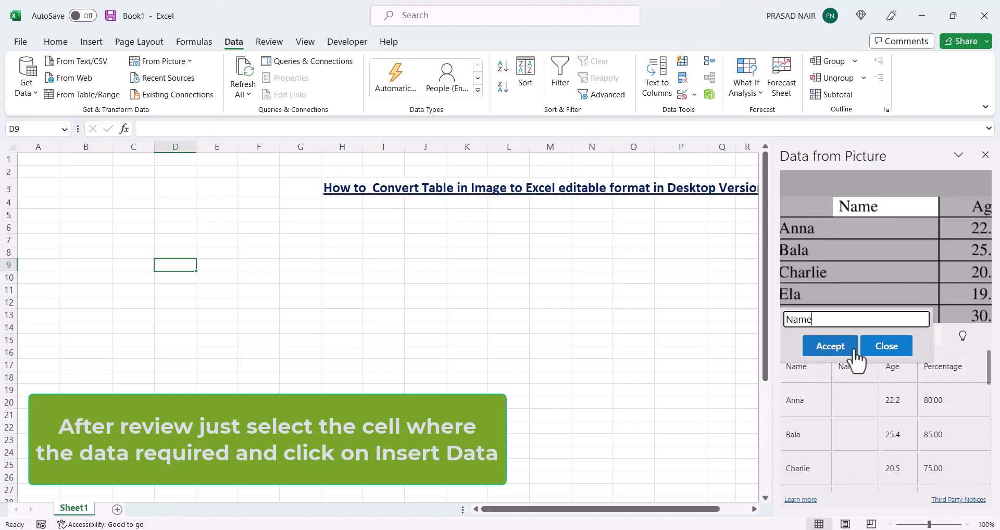
pyautogui.click(880, 349)
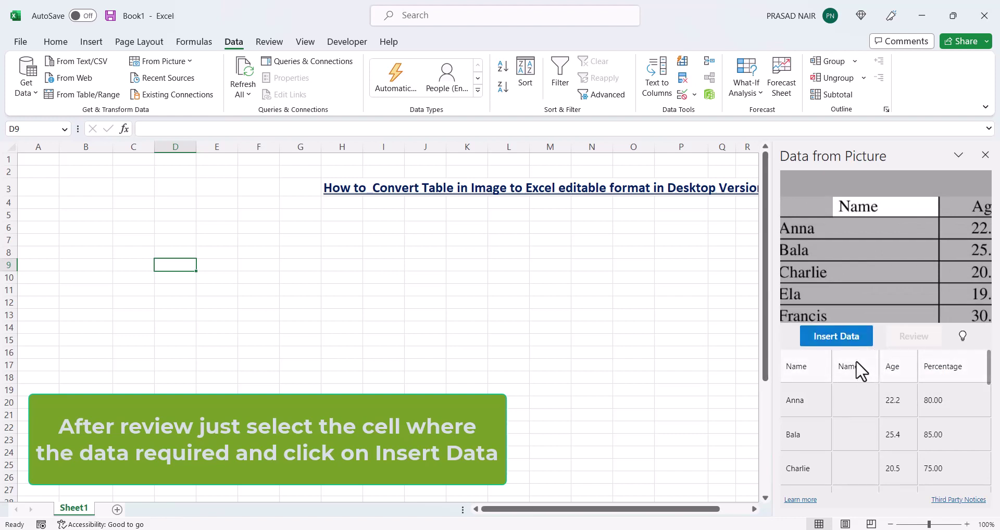
pyautogui.click(855, 363)
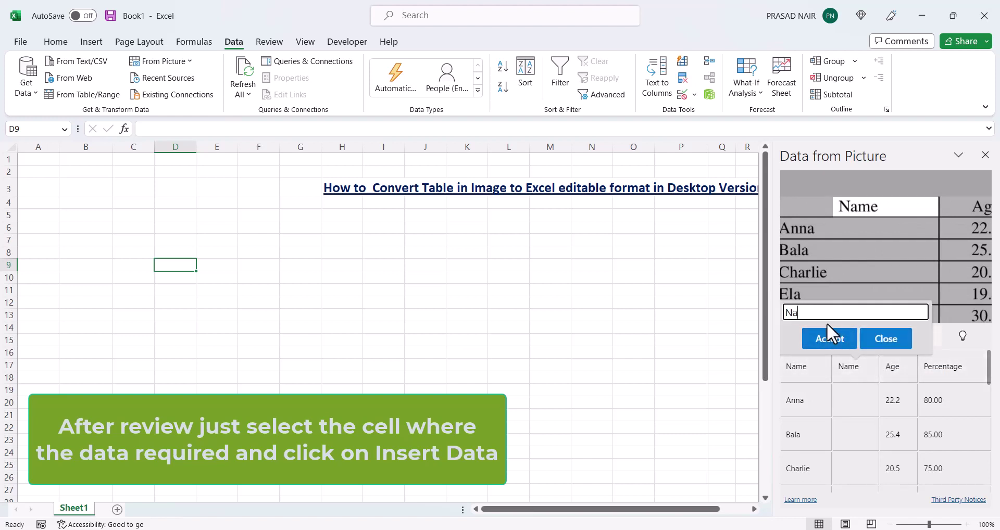
pyautogui.press('BackSpace')
pyautogui.press('BackSpace')
pyautogui.click(828, 344)
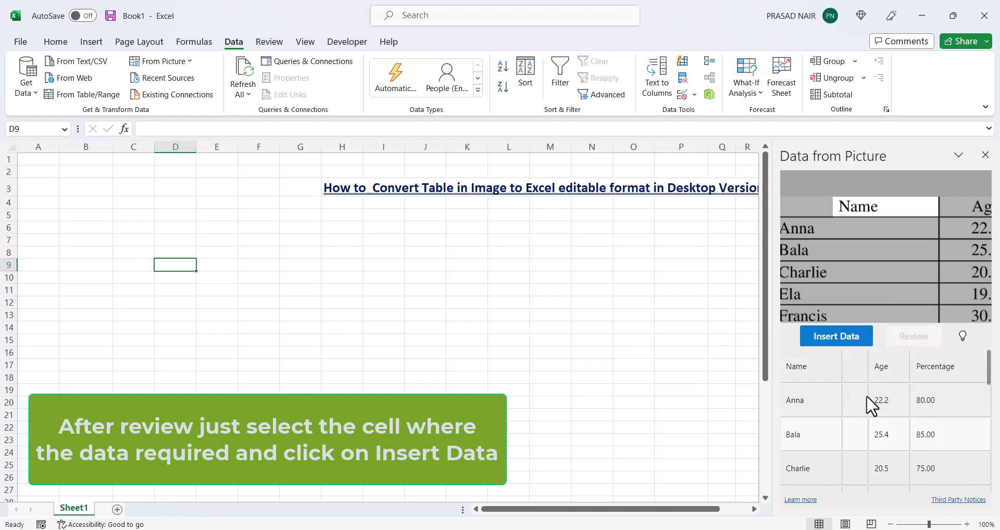
pyautogui.click(857, 372)
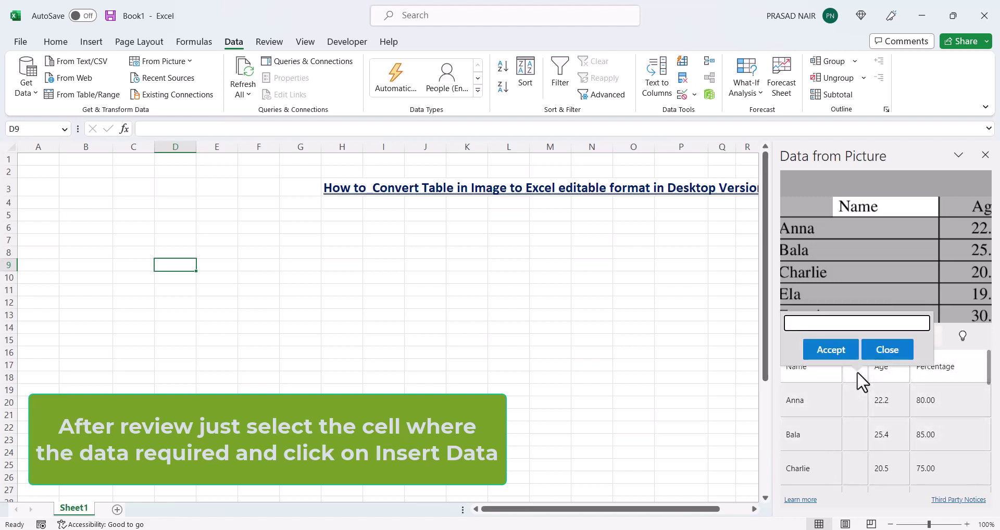
pyautogui.click(717, 388)
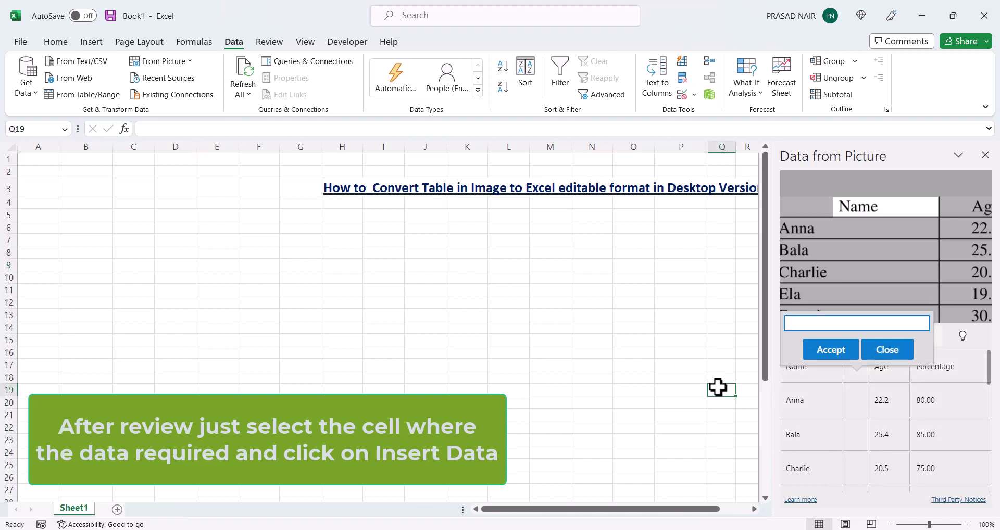
pyautogui.click(839, 350)
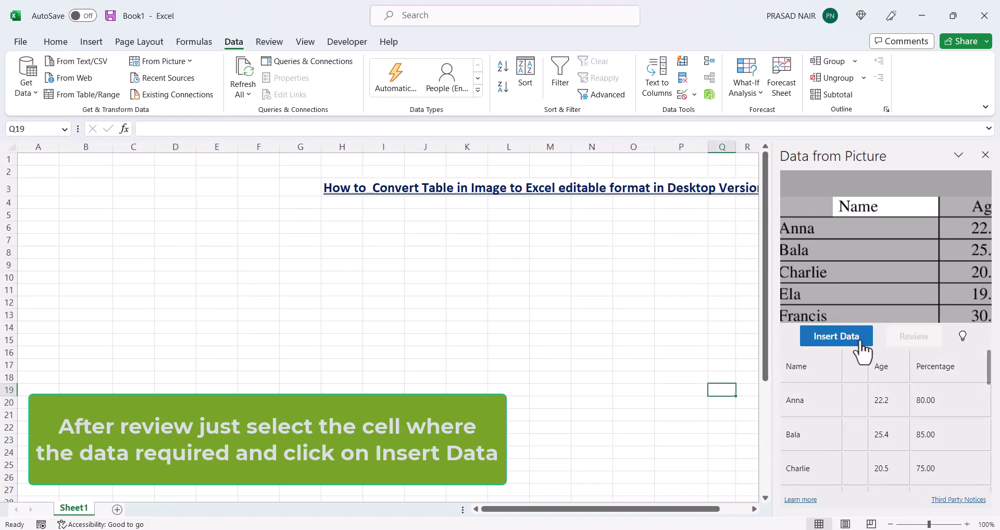
# Step: Insert the extracted Name, Age and Percentage data at H7, filling H7:K23
pyautogui.click(351, 241)
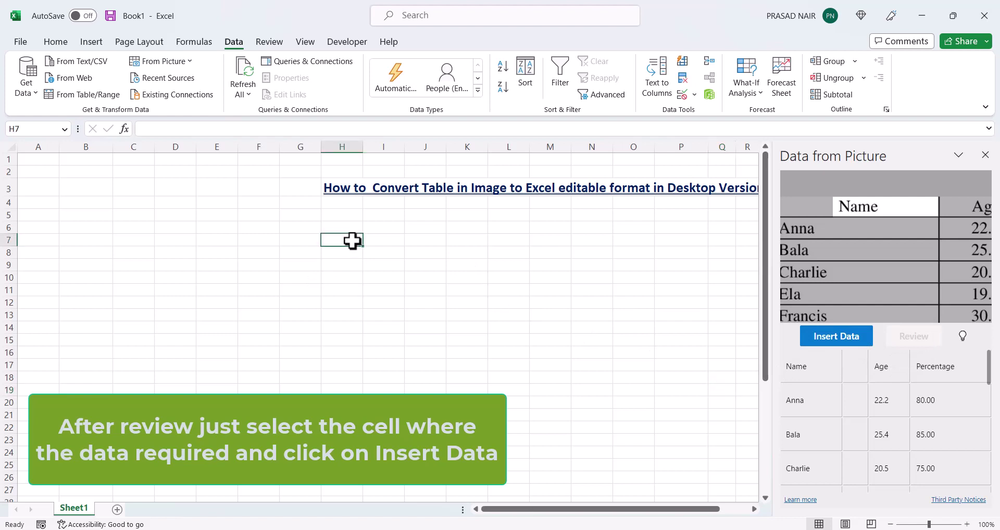
pyautogui.click(814, 343)
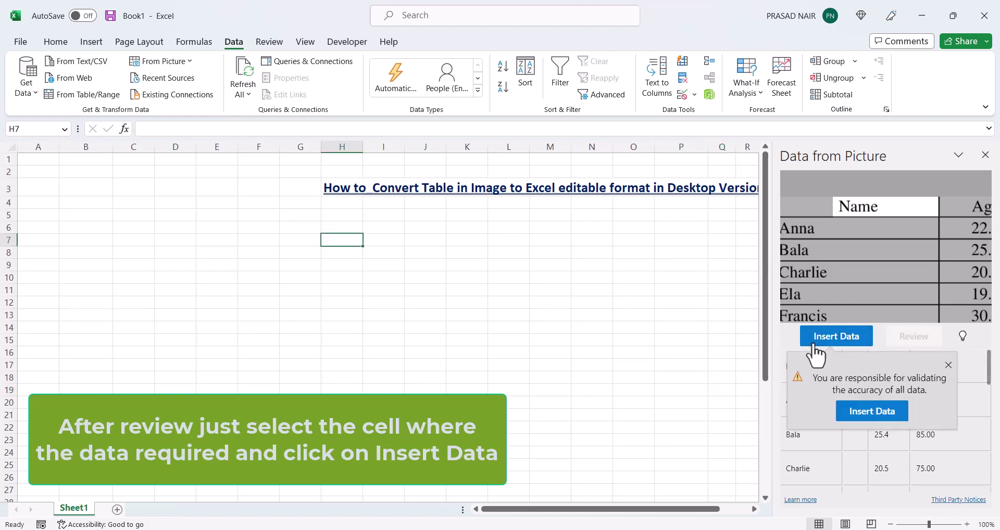
pyautogui.click(880, 419)
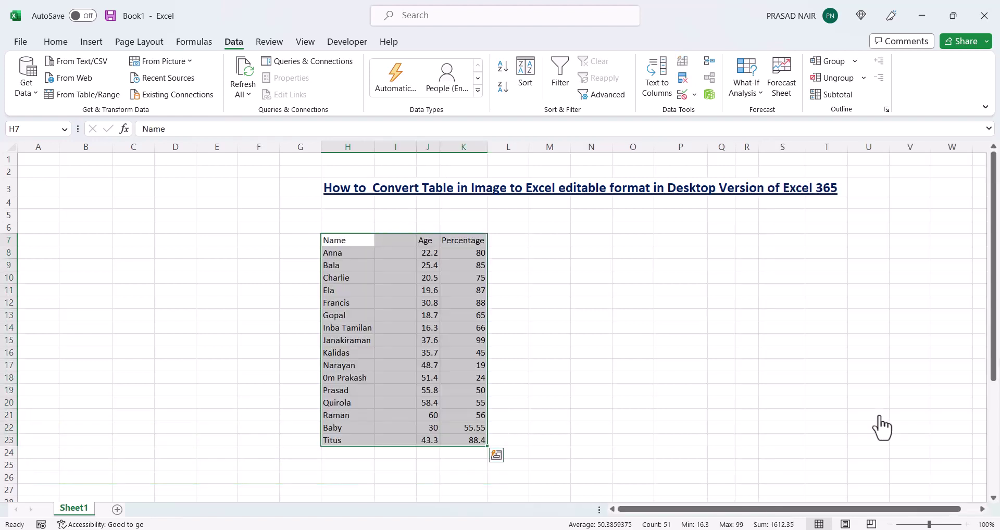
pyautogui.click(620, 349)
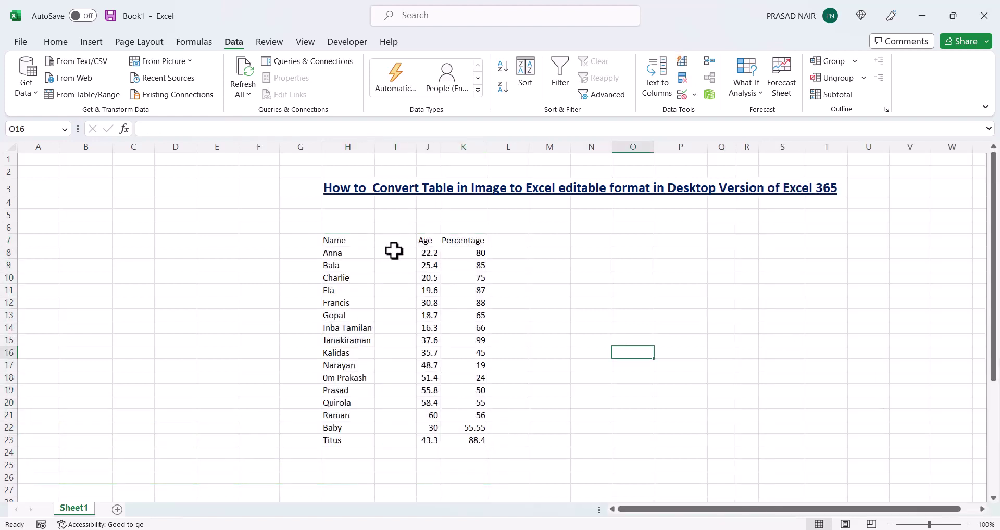
# Step: Apply All Borders to the range H7:K23 from the Home tab
pyautogui.moveTo(346, 240)
pyautogui.mouseDown()
pyautogui.moveTo(394, 333)
pyautogui.moveTo(475, 417)
pyautogui.moveTo(469, 440)
pyautogui.mouseUp()
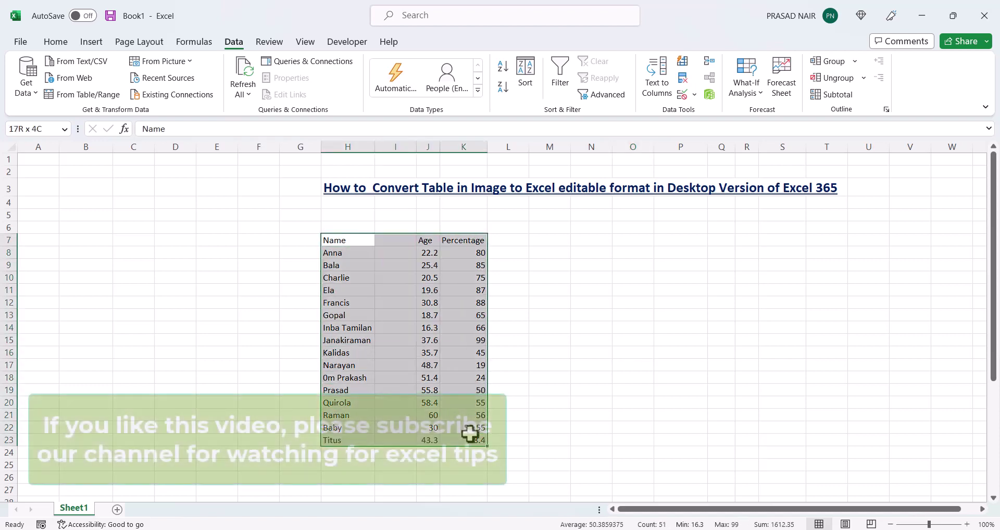
pyautogui.click(55, 43)
pyautogui.click(196, 87)
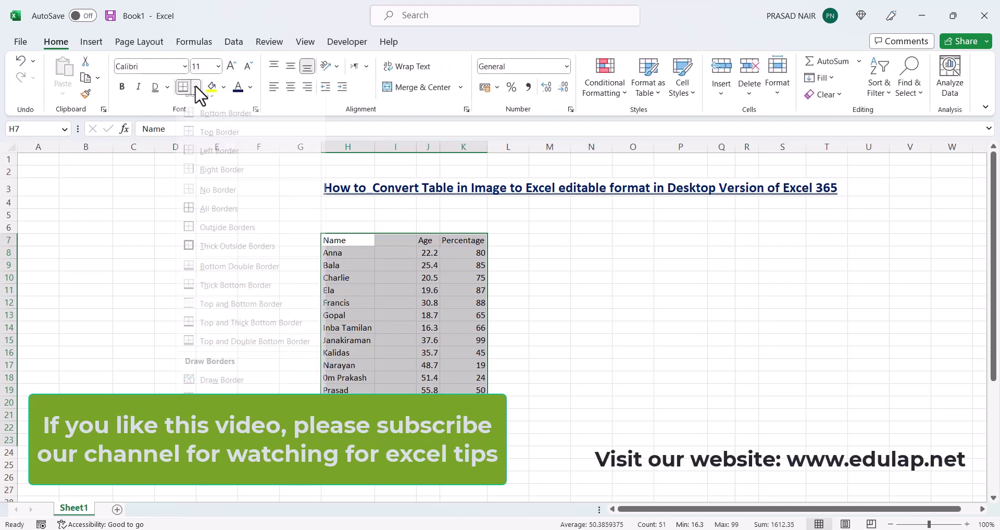
pyautogui.click(200, 218)
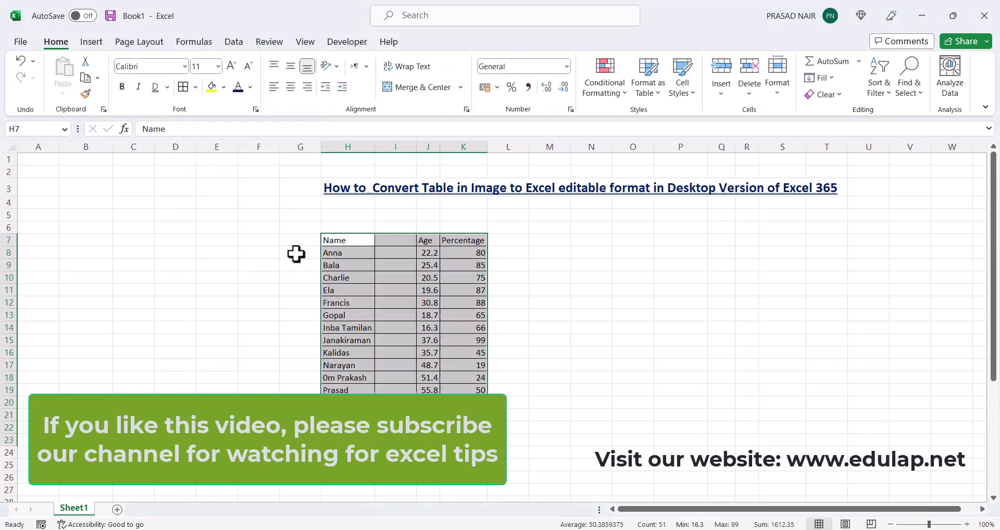
pyautogui.click(600, 290)
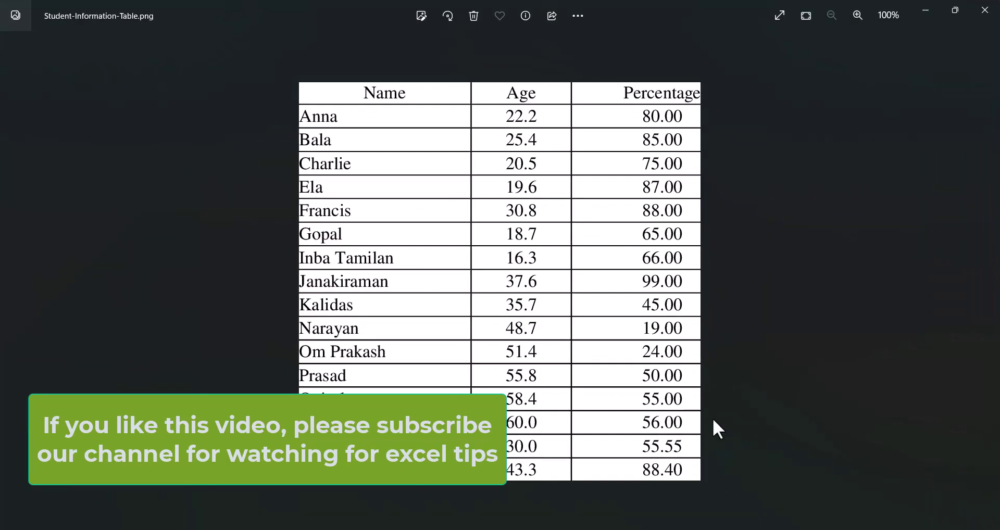
# Step: Restore down the Photos window, move it right, and resize it beside the Excel table
pyautogui.click(951, 12)
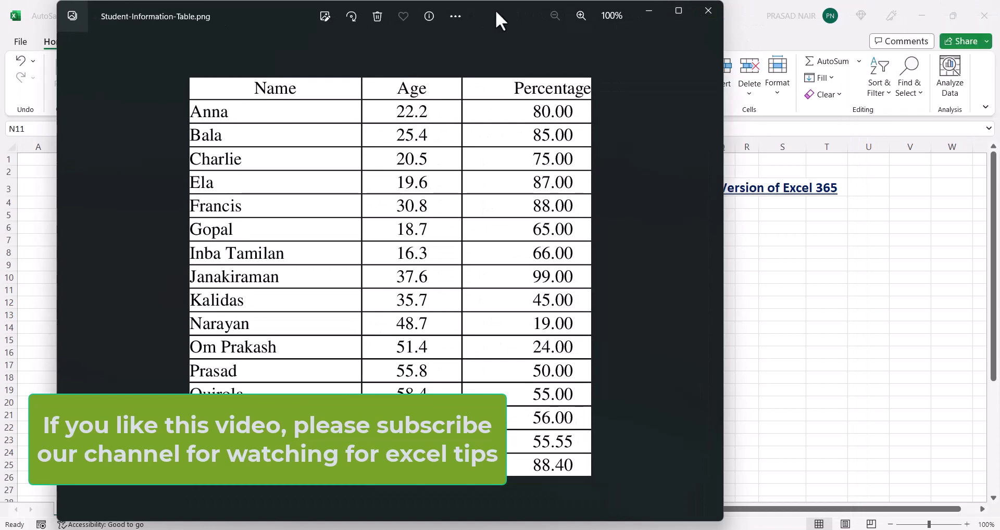
pyautogui.moveTo(495, 11); pyautogui.dragTo(754, 19)
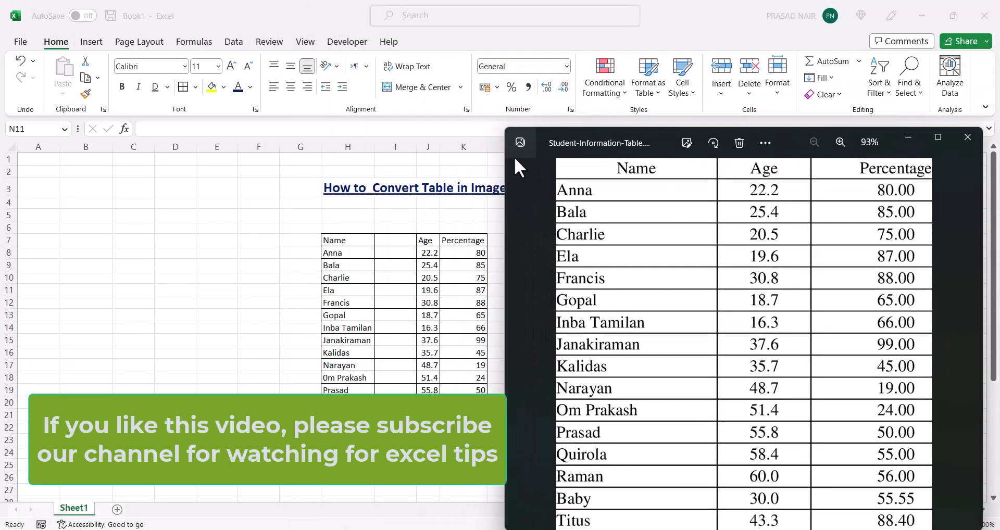
pyautogui.moveTo(314, 12)
pyautogui.mouseDown()
pyautogui.moveTo(528, 212)
pyautogui.moveTo(523, 232)
pyautogui.mouseUp()
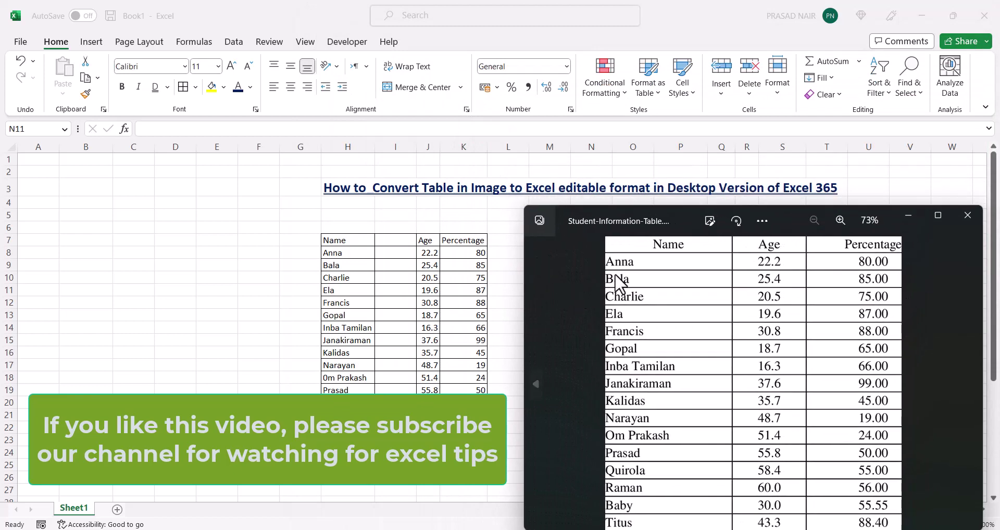